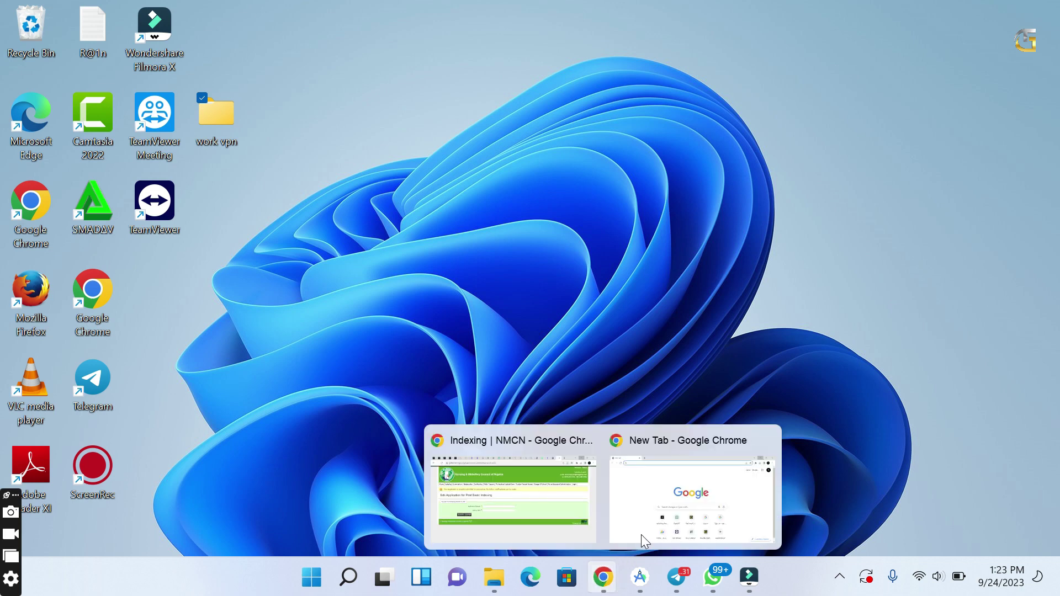
- Bring up the Chrome window with a new tab for a CapCut PC download search
left_click(651, 519)
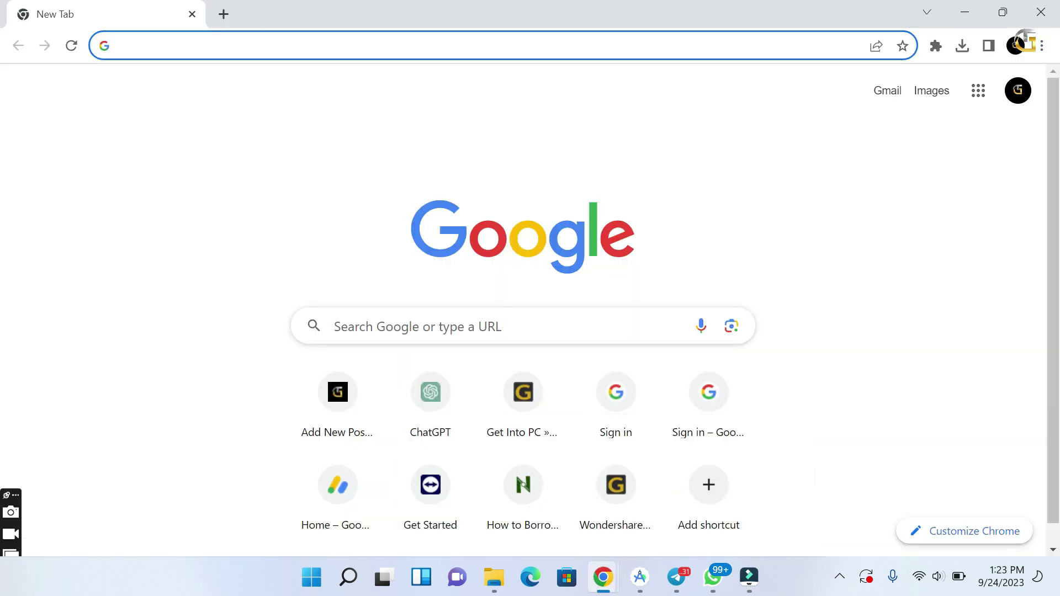
type("cap")
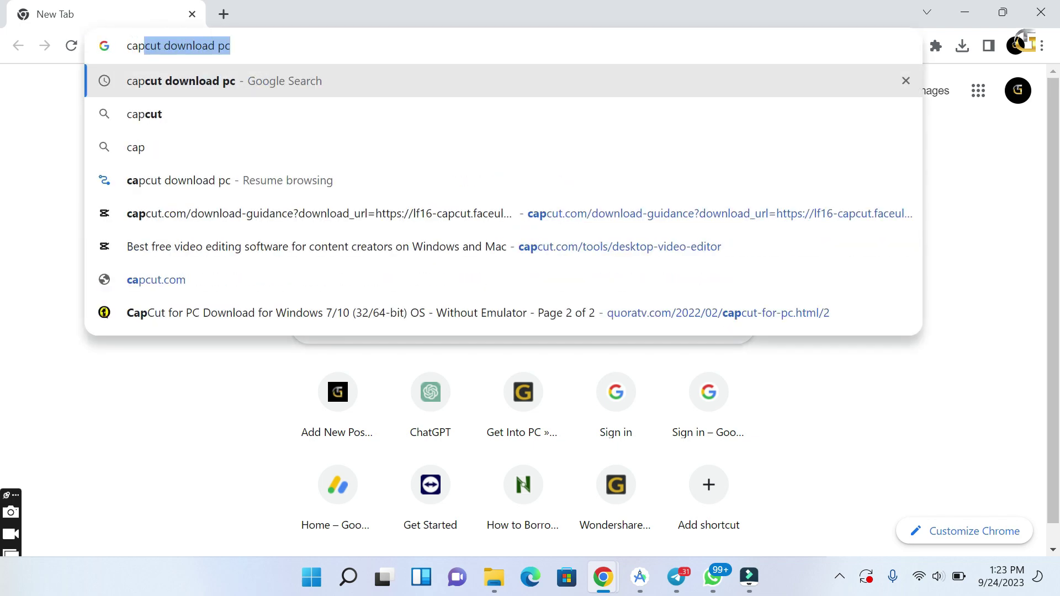
type("cut")
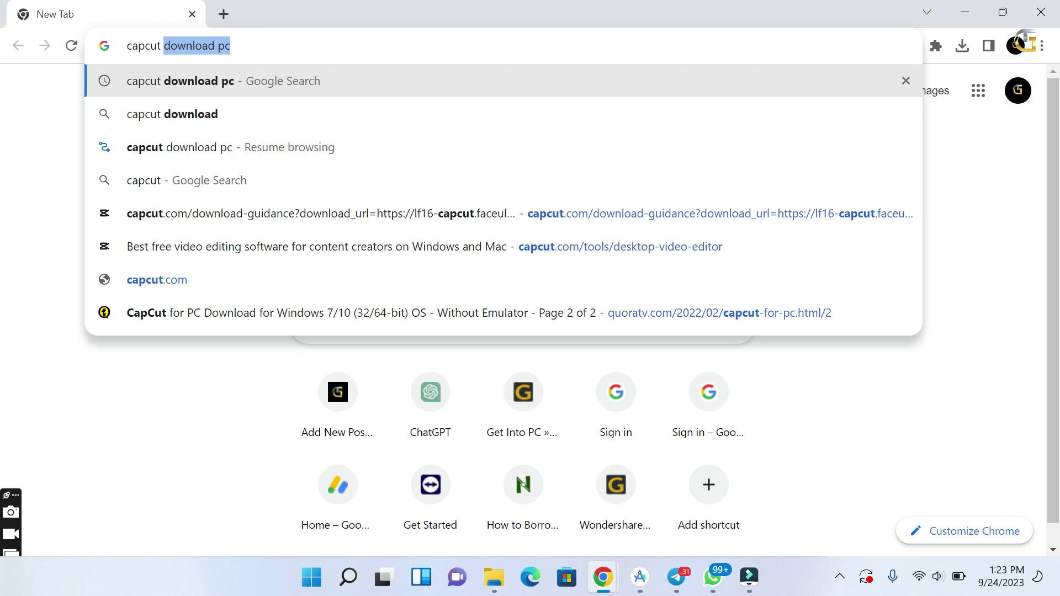
type(" pc version download")
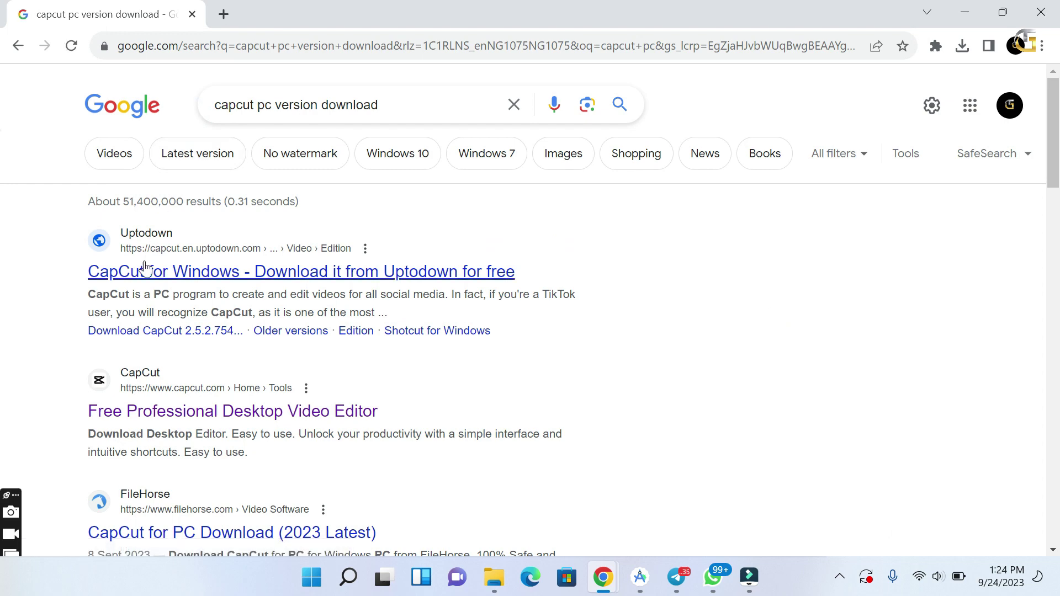
- Open CapCut's Free Professional Desktop Video Editor page, then launch Microsoft Store
left_click(212, 407)
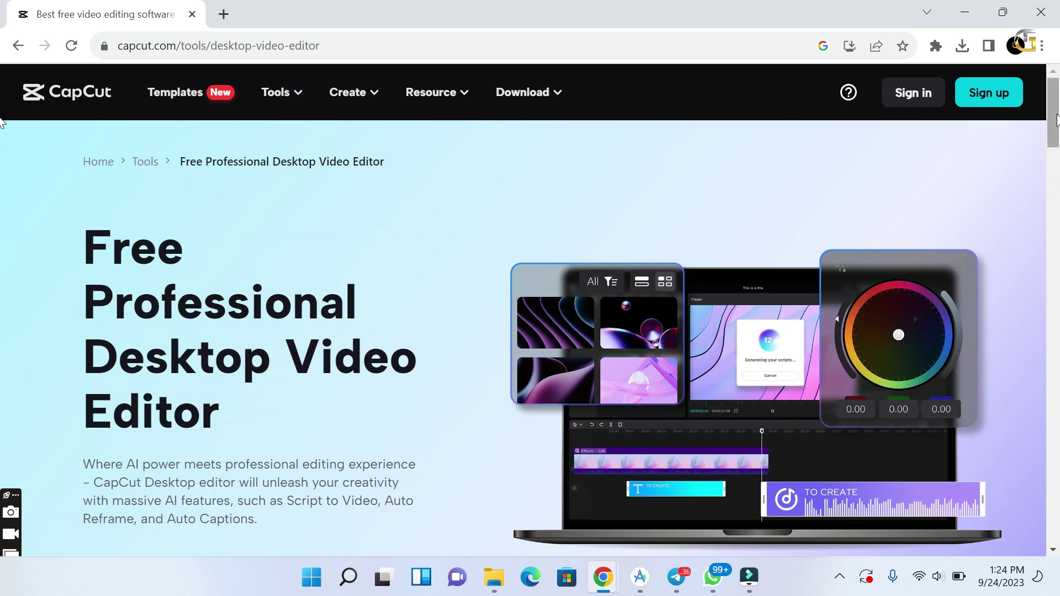
mouse_move(1055, 120)
left_mouse_down()
mouse_move(1057, 467)
mouse_move(1057, 122)
left_mouse_up()
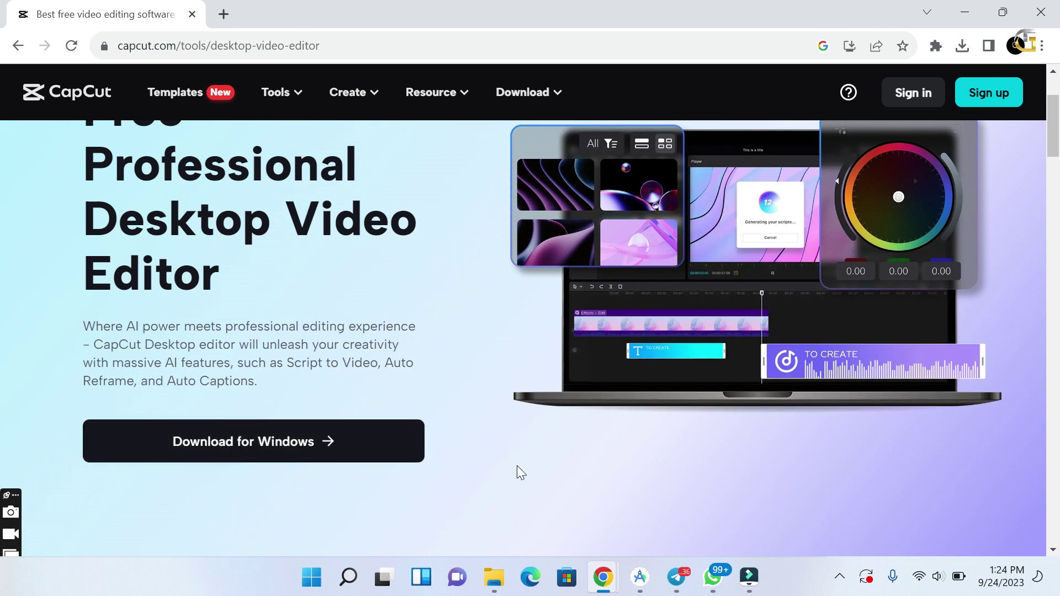
left_click(568, 578)
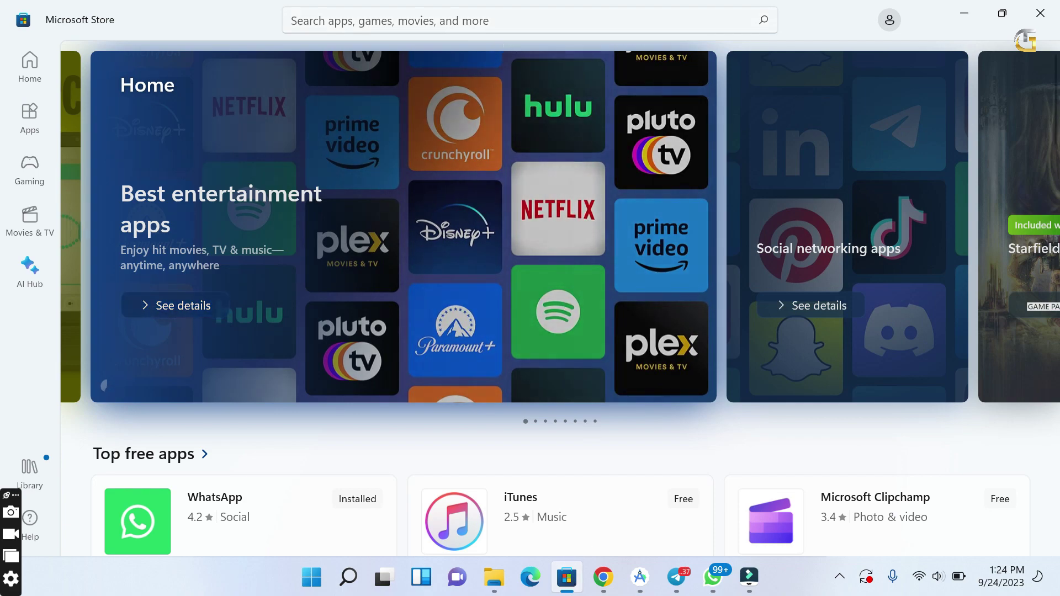
- Search Microsoft Store for 'capcut' and open the CapCut app's details
left_click(480, 20)
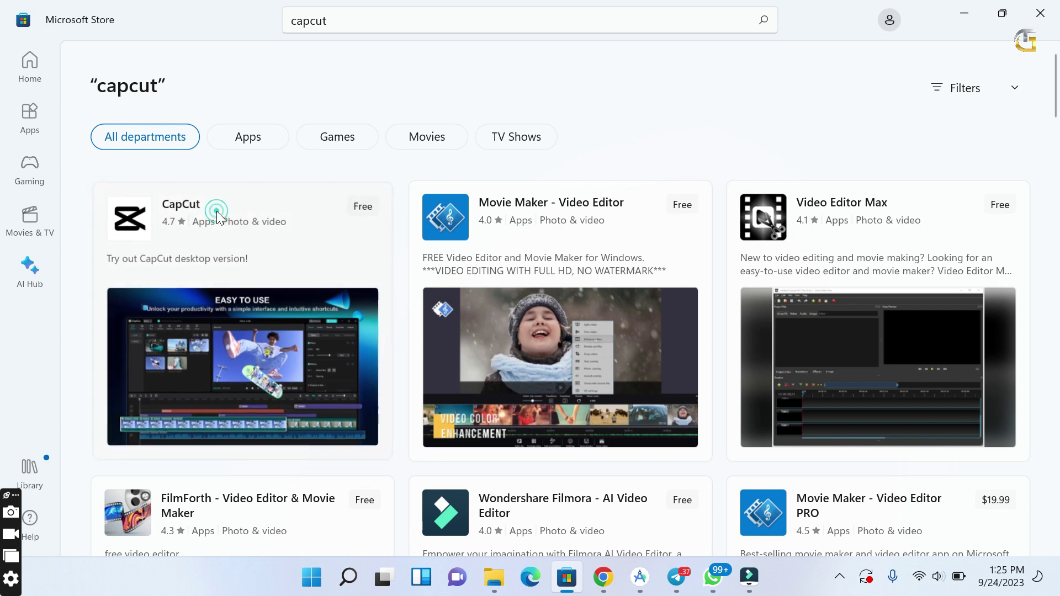
left_click(218, 217)
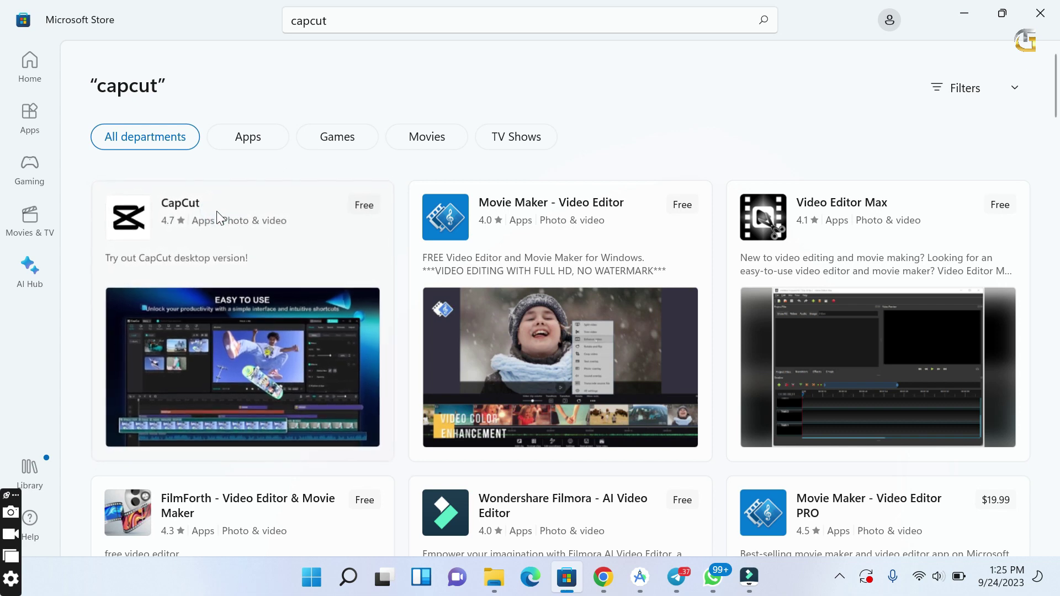
- Install the CapCut app from its Microsoft Store page until it shows Installed
left_click(225, 243)
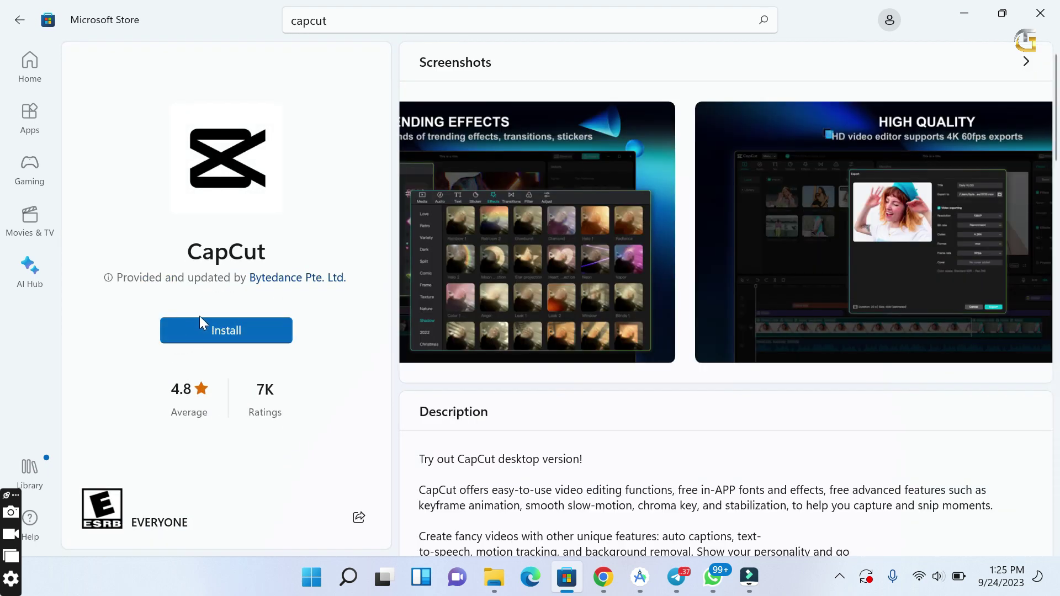
left_click(204, 318)
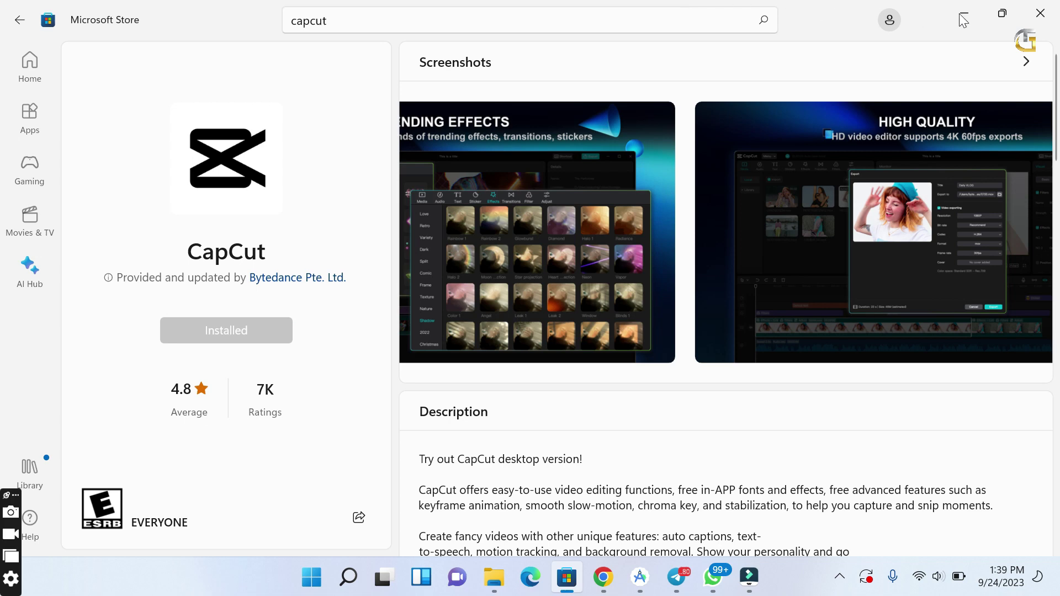
- Minimize the Store and launch CapCut from its new desktop shortcut
left_click(963, 13)
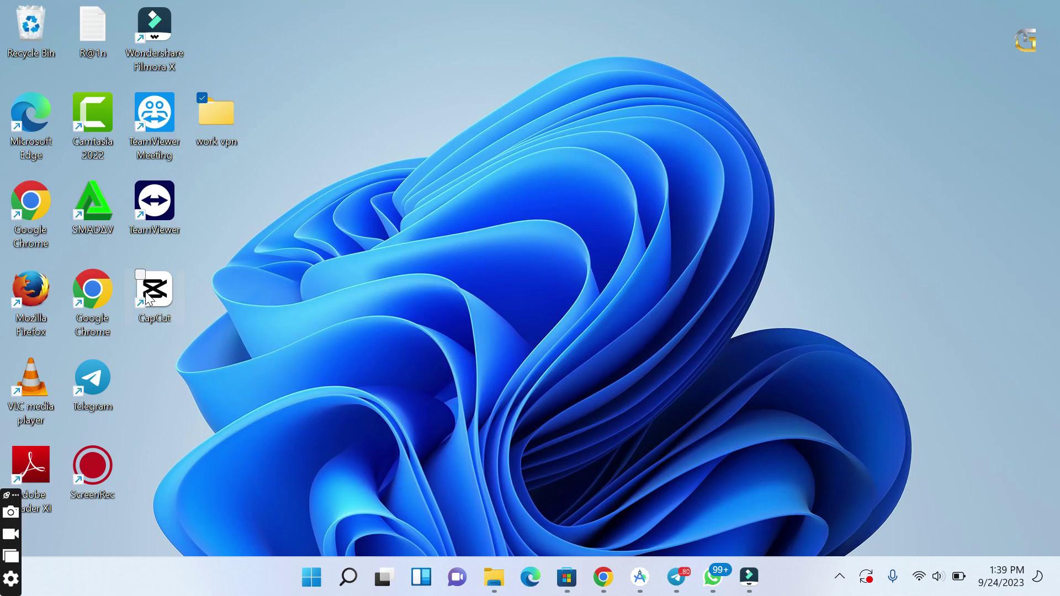
left_click_drag(145, 292, 157, 295)
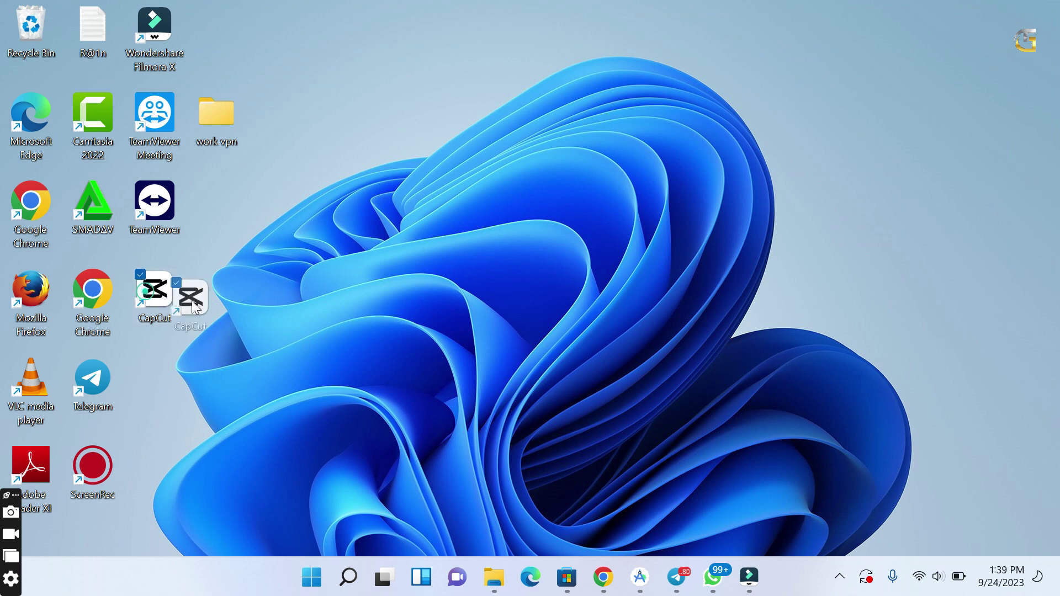
double_click(157, 301)
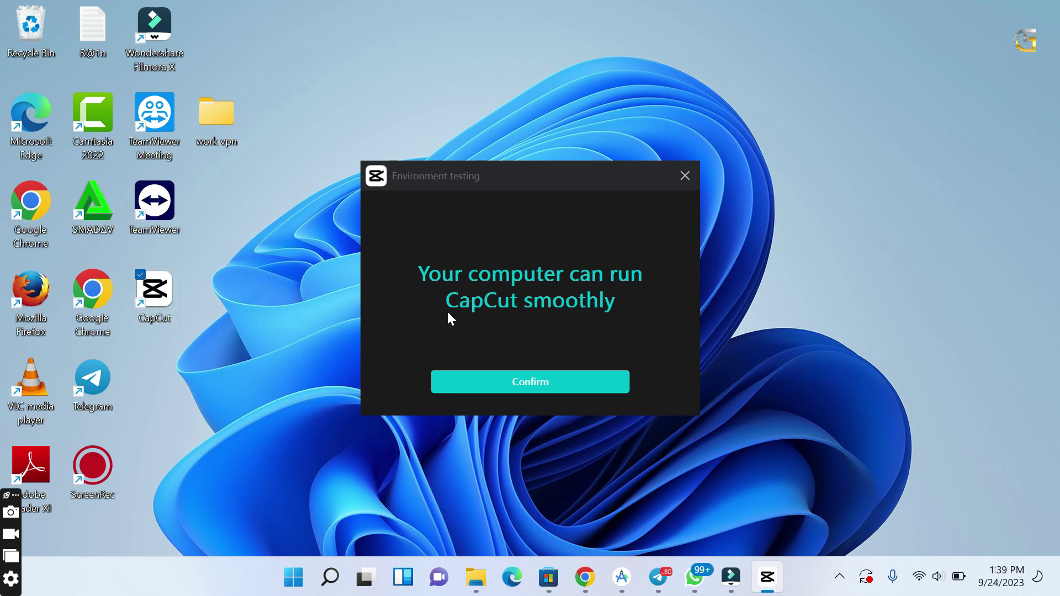
- Confirm the environment test, accept the privacy notice, and close the version update prompt
left_click(498, 377)
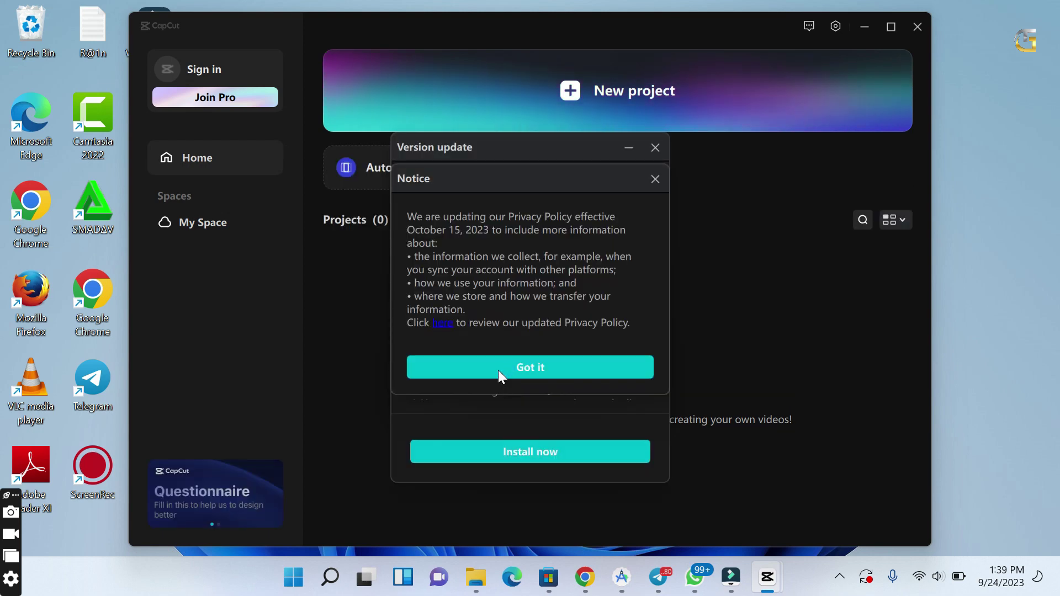
left_click(498, 371)
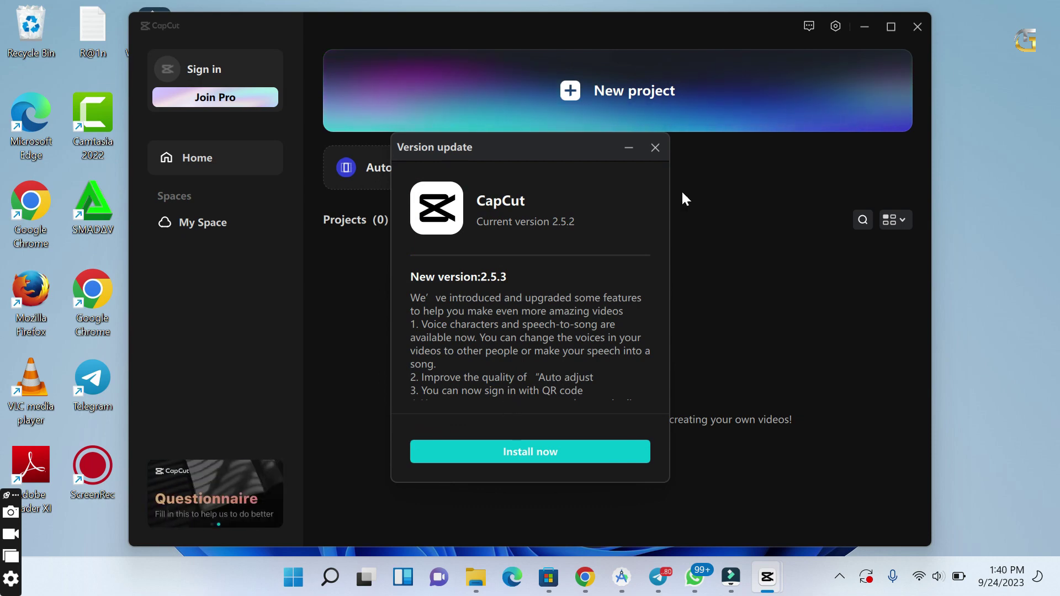
left_click(655, 148)
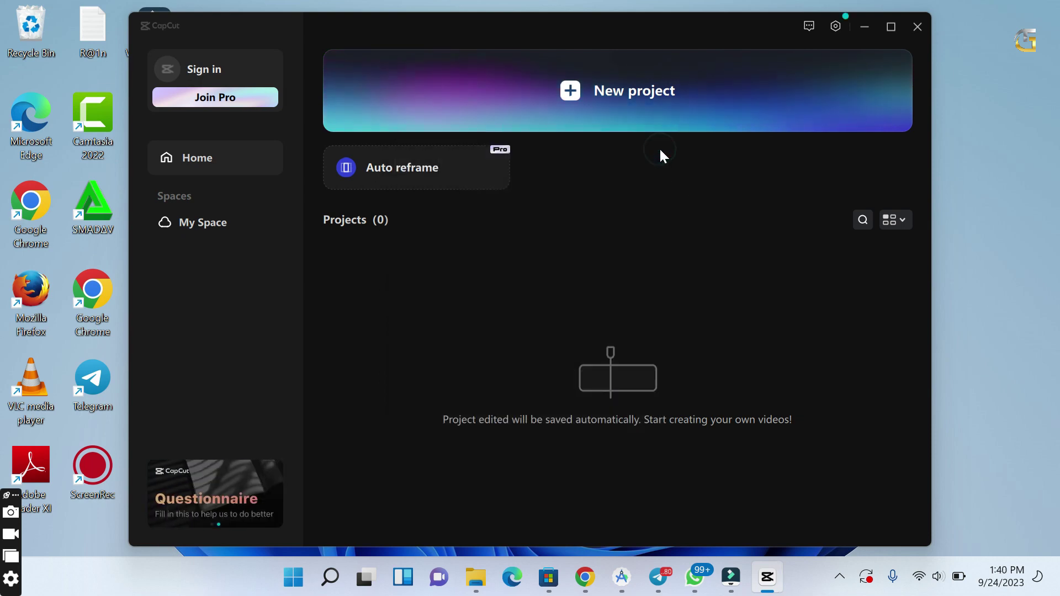